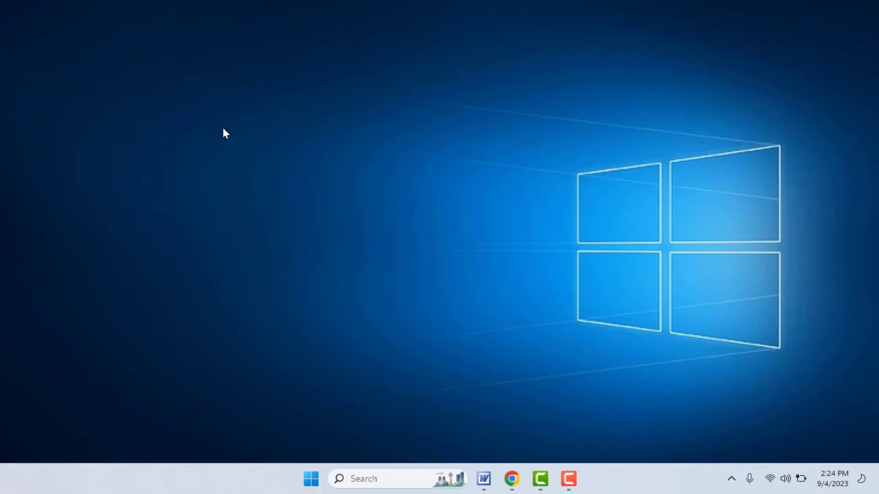
Run services.msc from the Run dialog to open the Services console.
key(super+v)
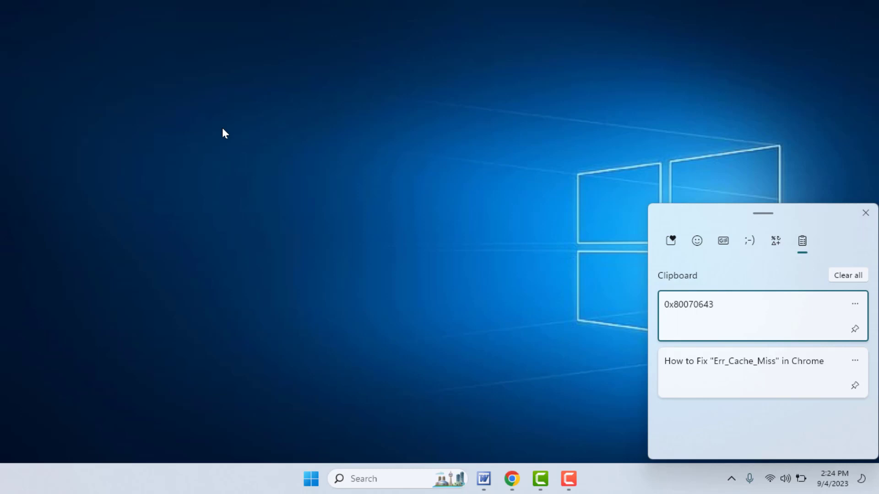
key(Escape)
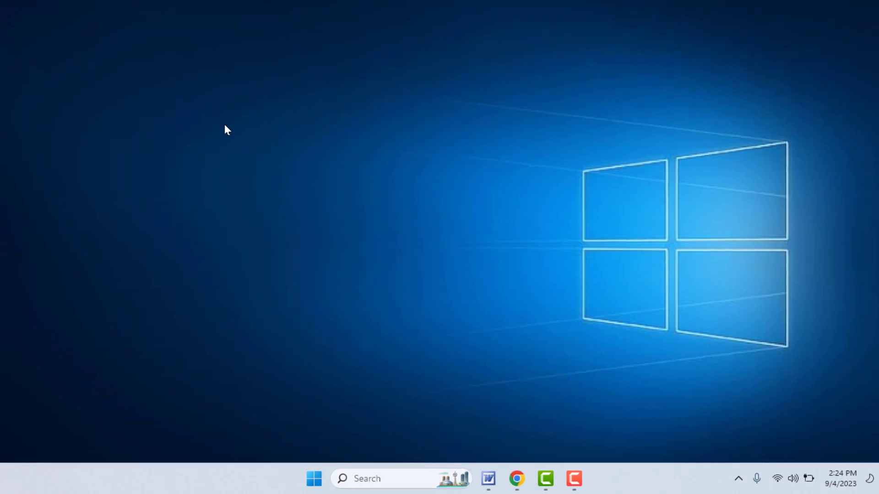
key(super+r)
text(se)
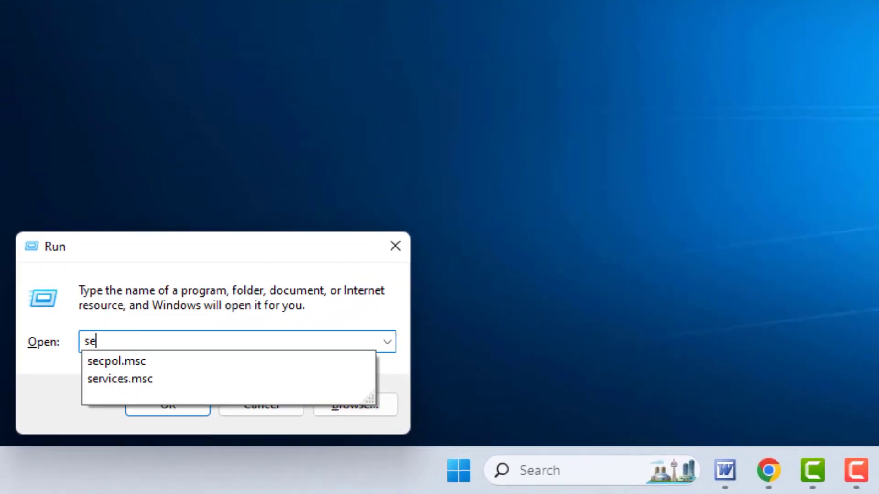
key(Down)
key(Down)
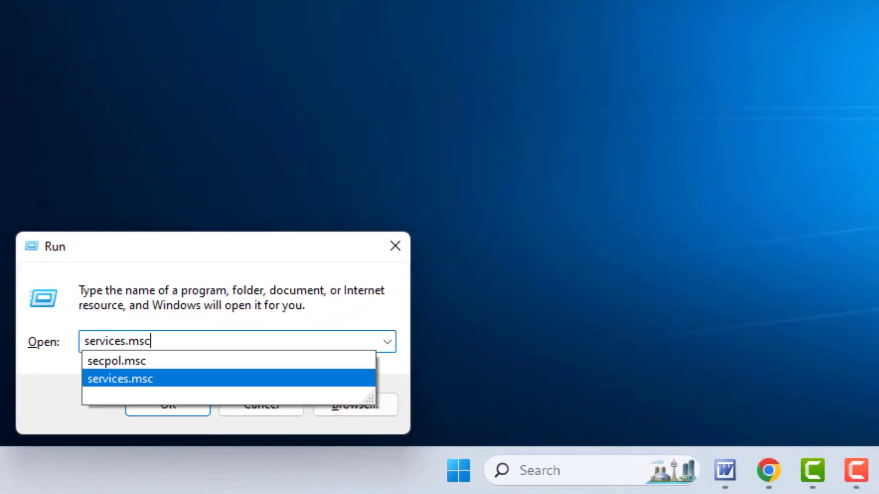
key(Return)
key(Return)
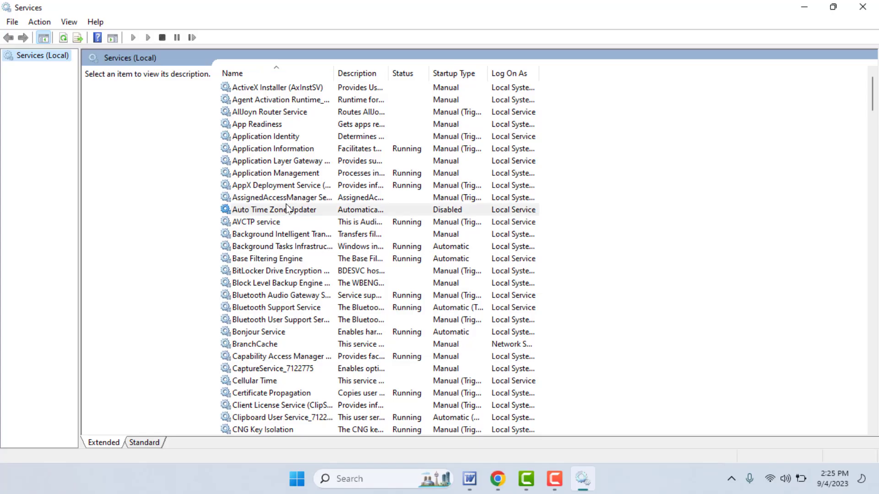
click(287, 209)
Restart the Windows Update service.
key(w)
key(w)
key(w)
key(w)
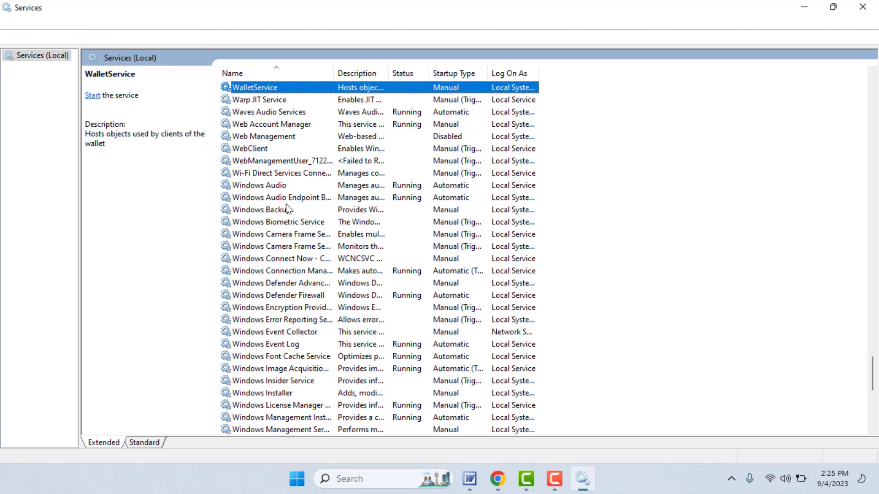
key(w)
key(w)
key(w)
key(w)
key(w)
key(w)
key(w)
key(w)
key(w)
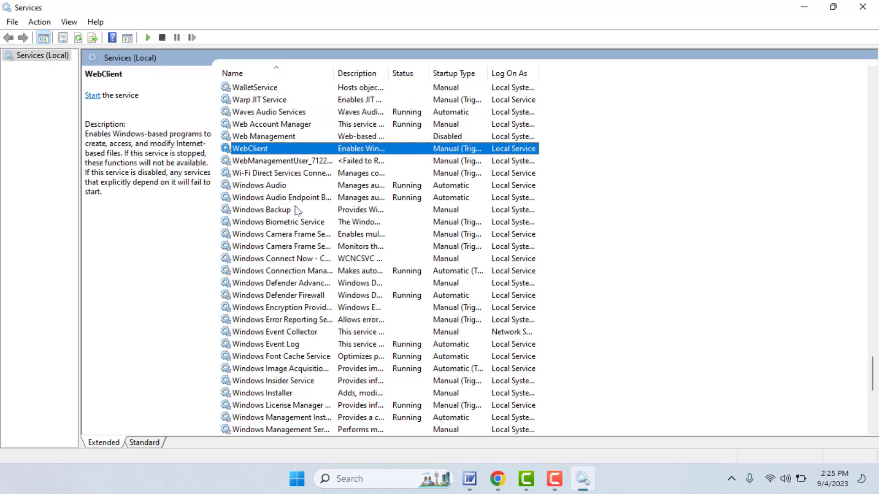
key(w)
key(w)
key(w)
key(w)
key(w)
key(w)
key(w)
key(w)
key(w)
key(w)
key(w)
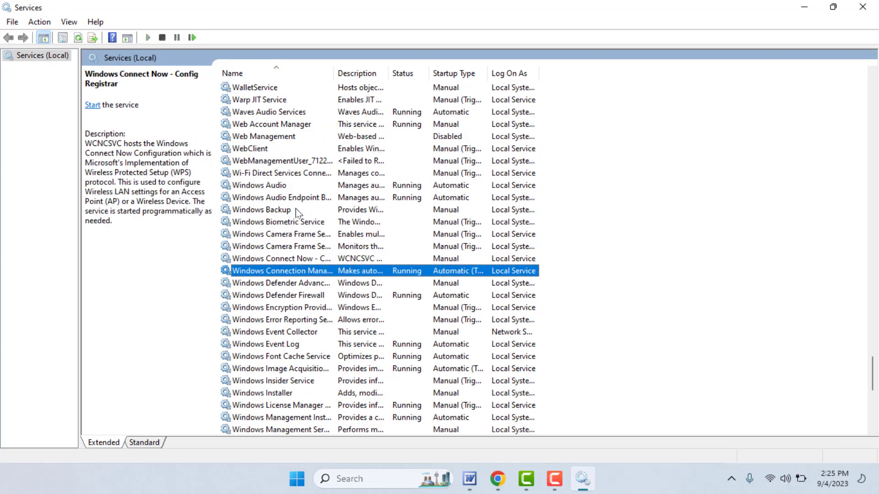
key(w)
key(w)
key(w)
key(w)
key(w)
key(w)
key(w)
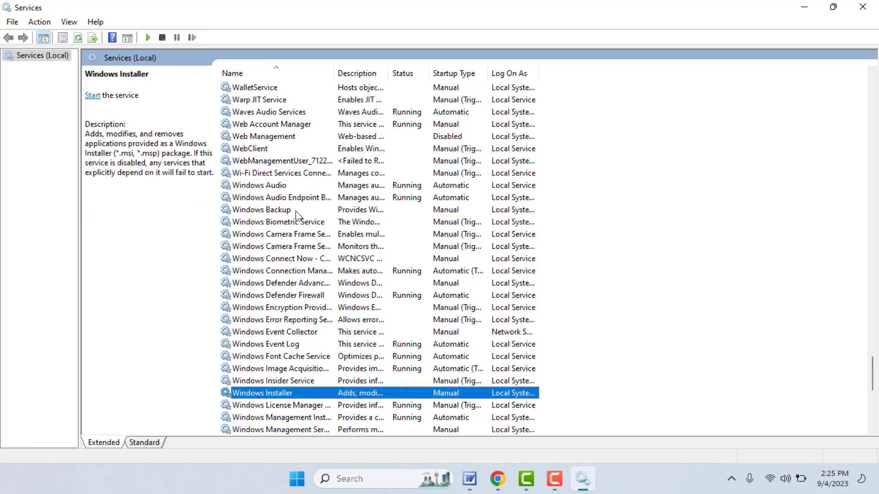
key(w)
key(w)
key(w)
key(w)
key(w)
key(w)
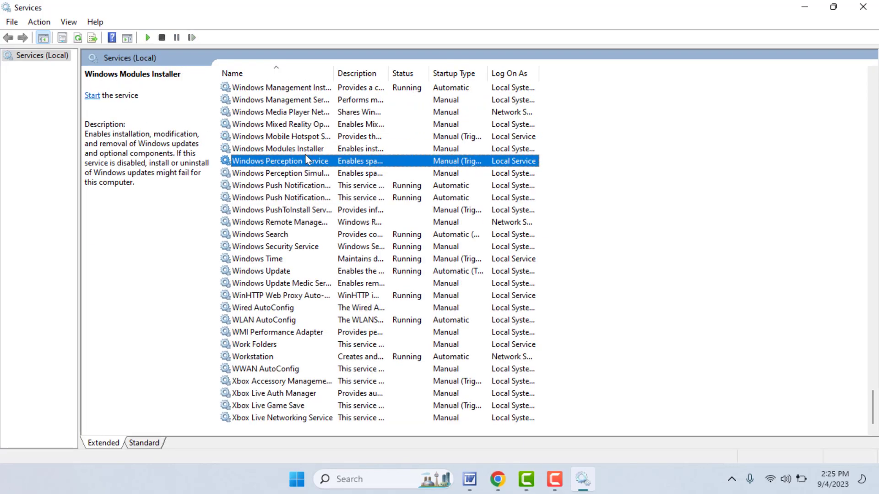
click(273, 272)
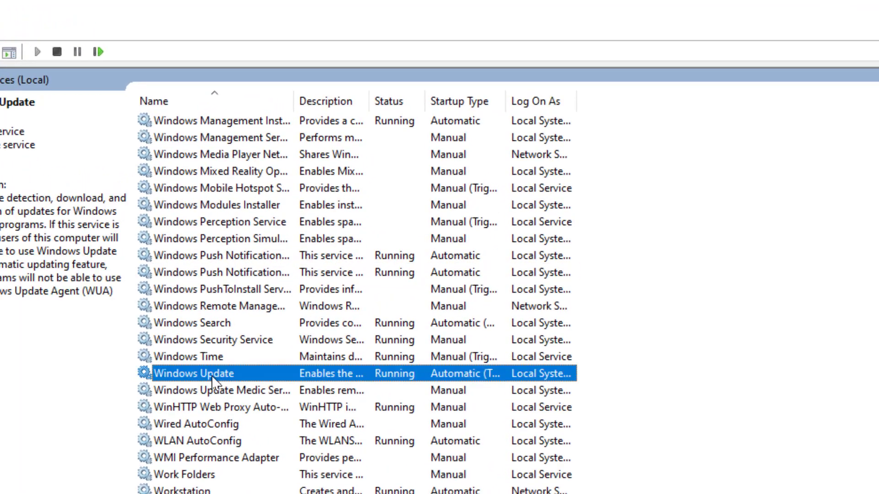
right_click(212, 376)
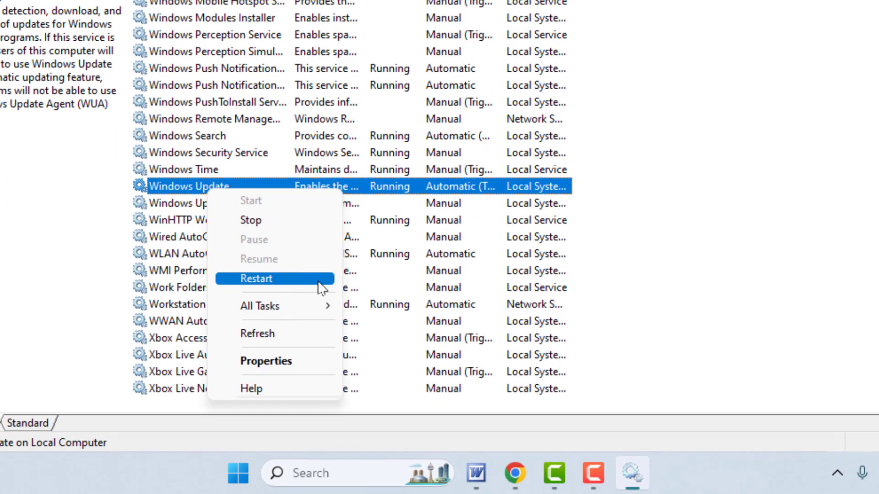
click(321, 285)
Check Background Intelligent Transfer Service, where Restart is unavailable.
click(223, 171)
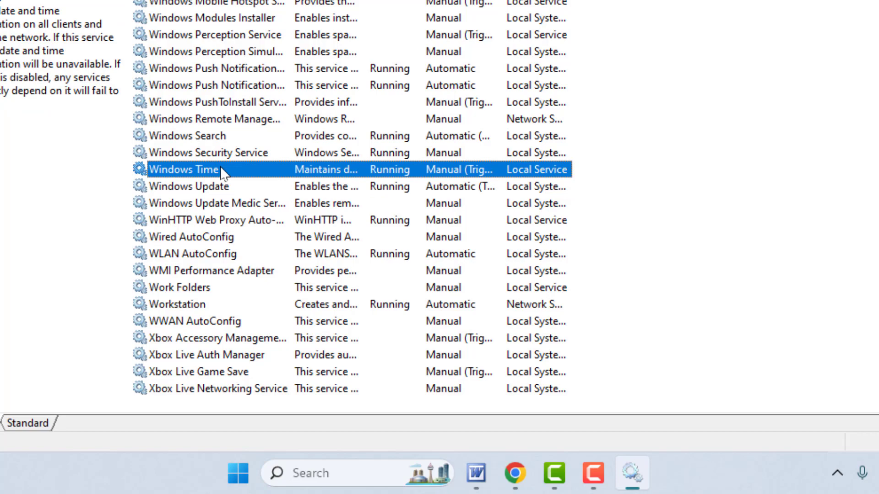
key(b)
key(Down)
key(Down)
key(Down)
key(Down)
key(Down)
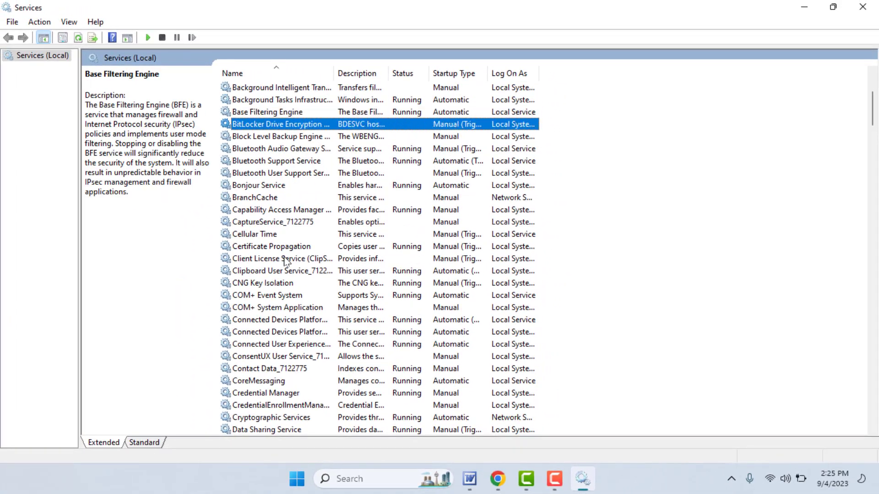
key(Down)
key(Down)
key(Down)
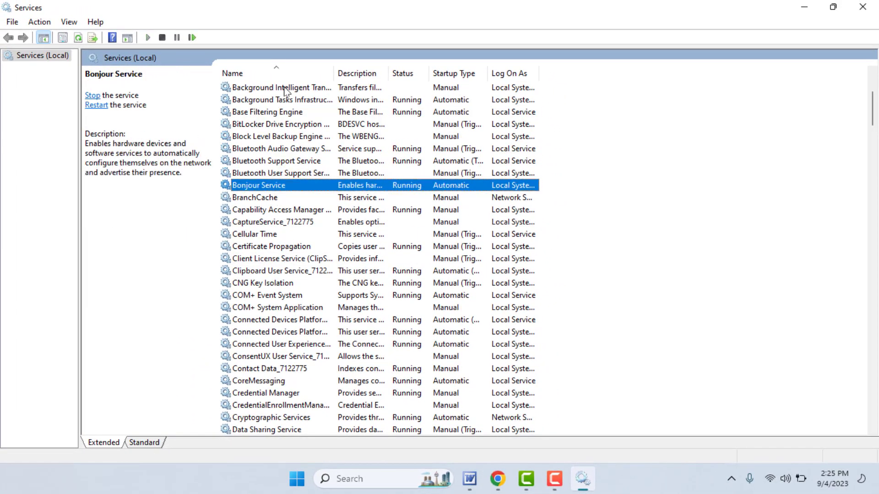
click(291, 87)
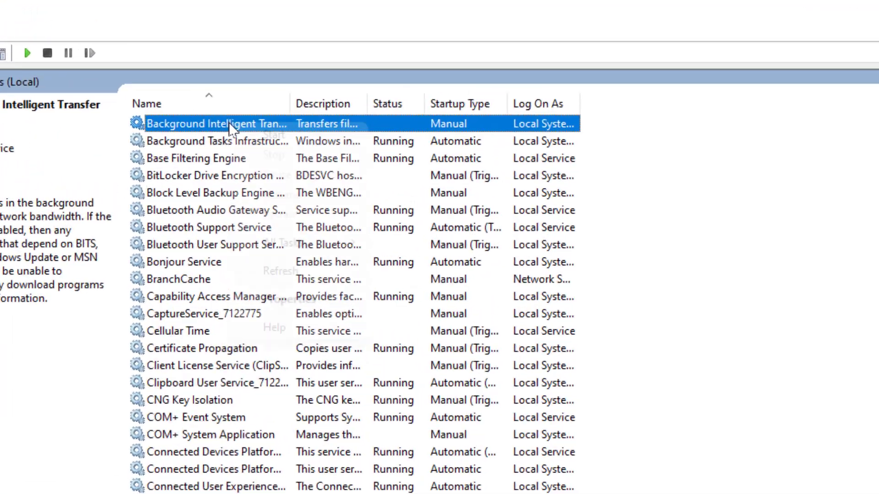
right_click(290, 87)
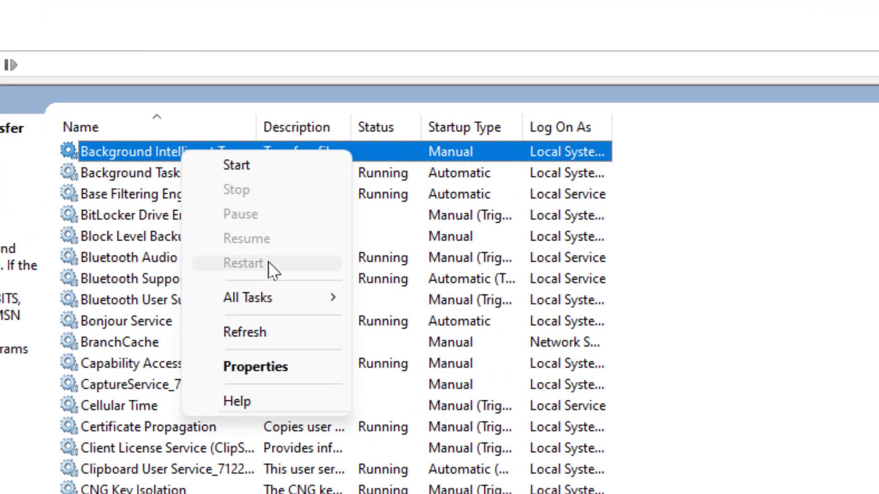
click(99, 277)
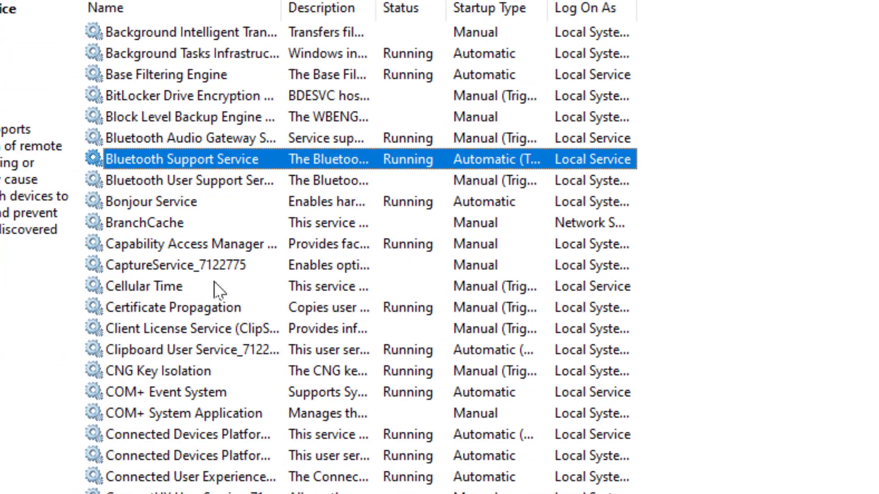
Restart Cryptographic Services and close the Services console.
scroll(214, 283, down, 5)
click(186, 258)
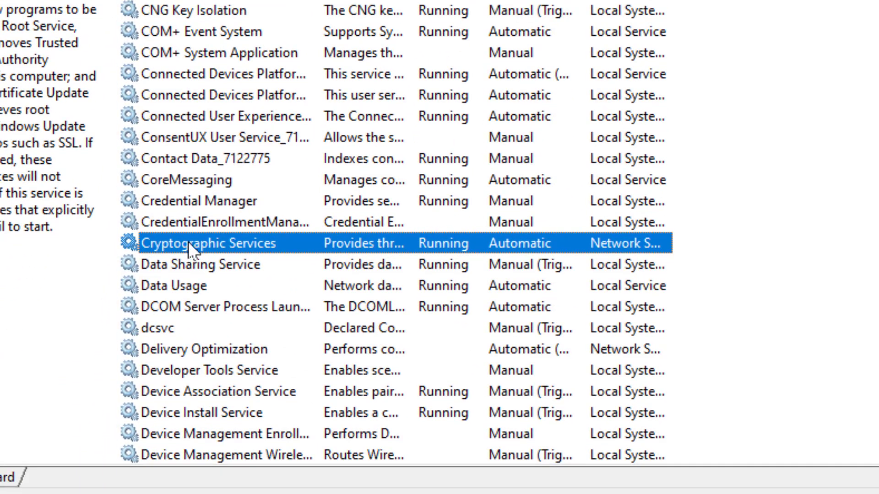
right_click(188, 242)
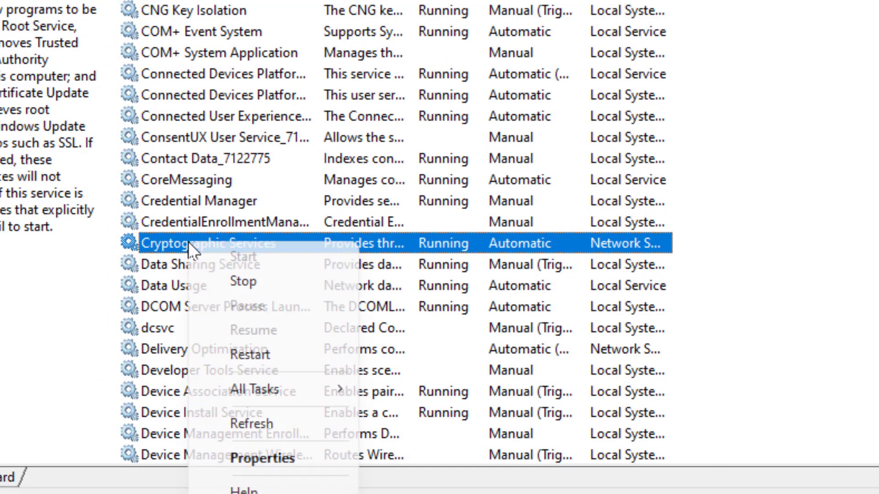
click(293, 361)
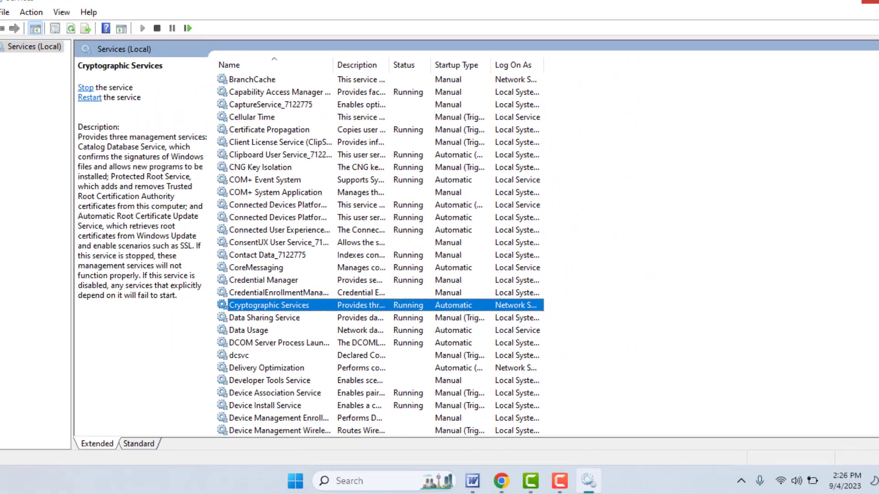
click(870, 2)
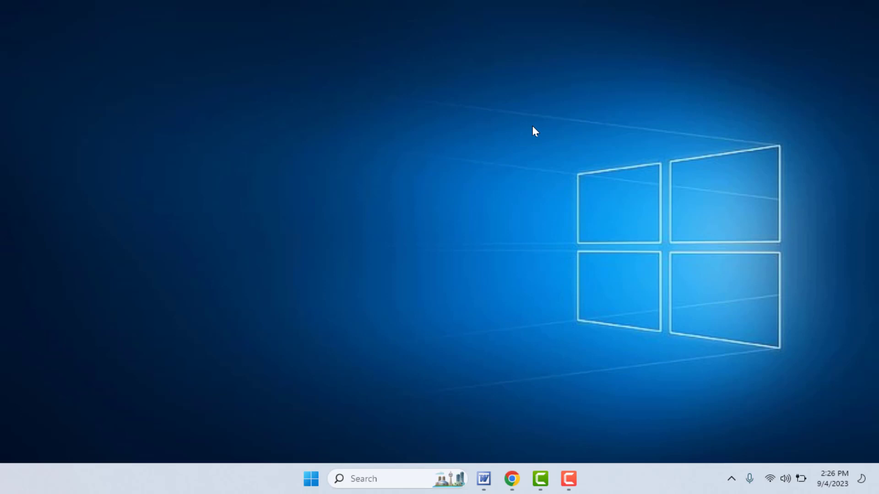
Open Settings, start a check for updates on Windows Update, then go to Apps.
key(super+i)
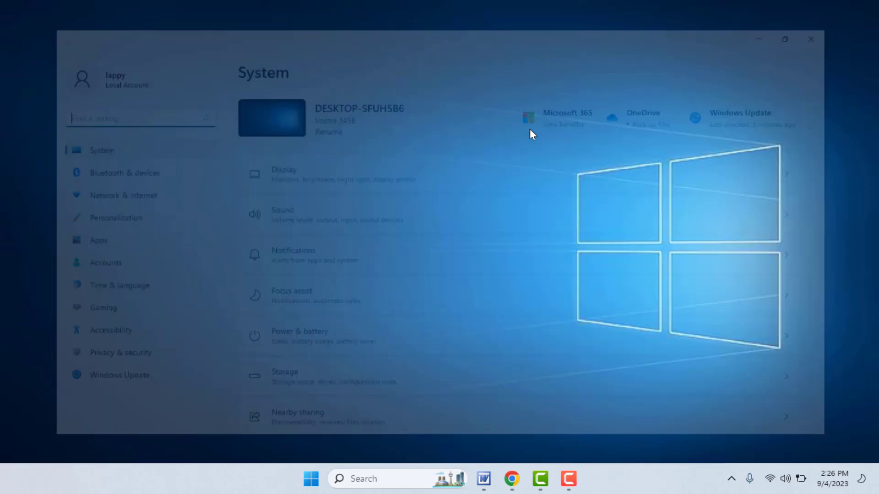
click(80, 401)
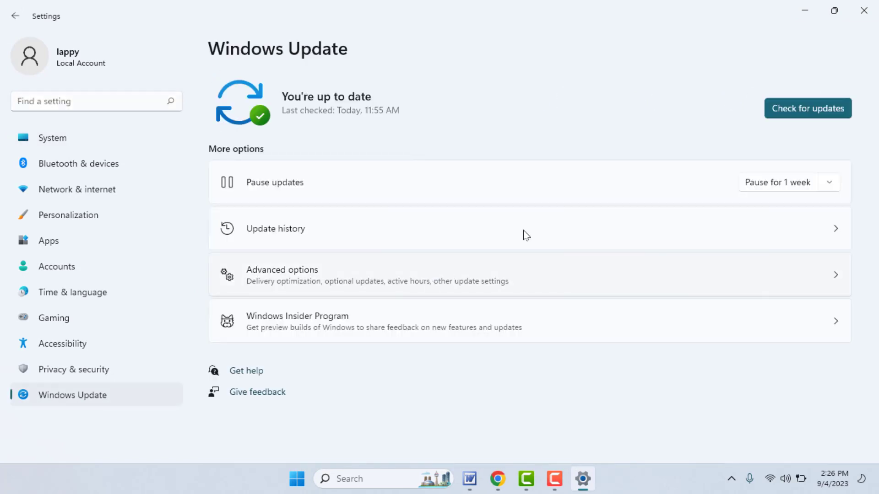
click(793, 106)
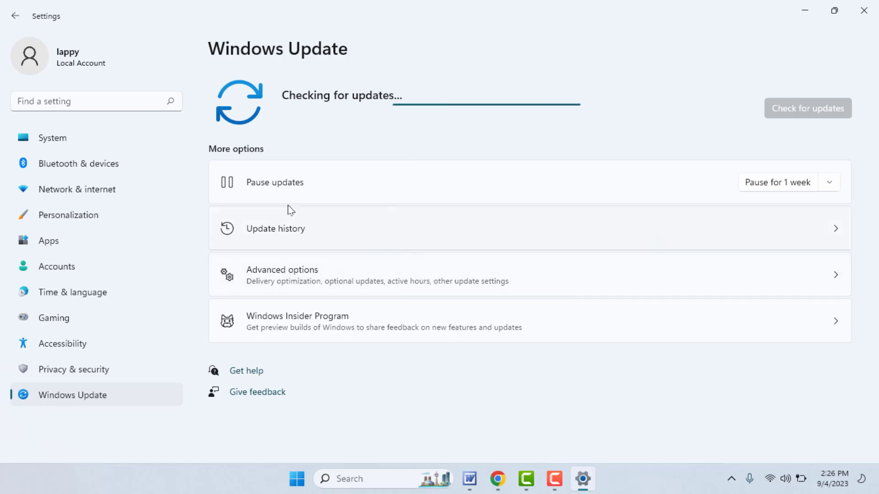
click(77, 242)
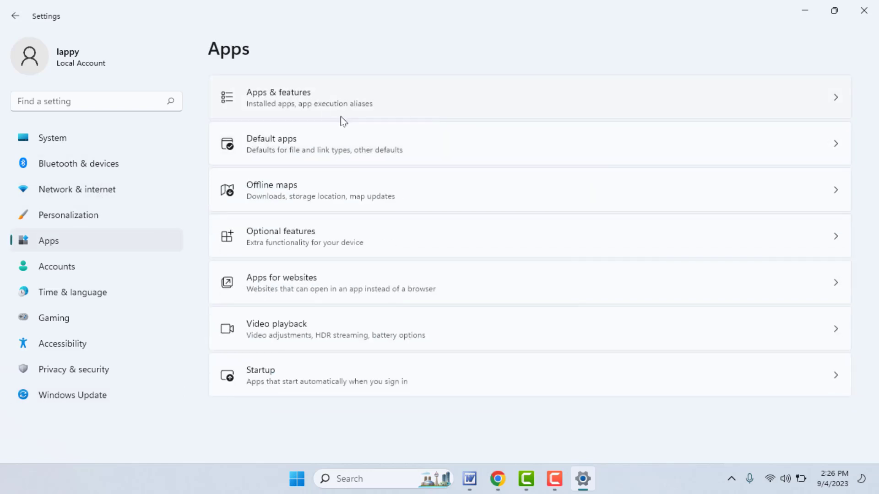
View Windows Security's Advanced options in installed apps, then return to Windows Update.
click(300, 111)
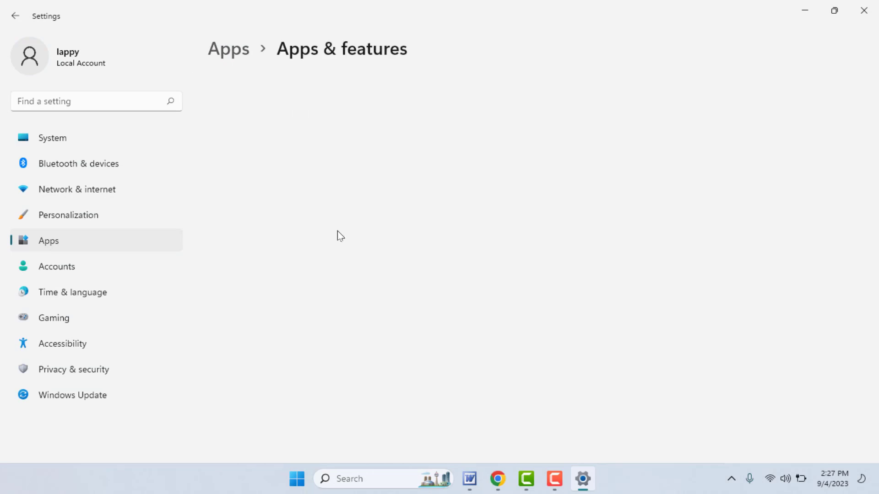
scroll(327, 315, down, 15)
scroll(327, 316, down, 20)
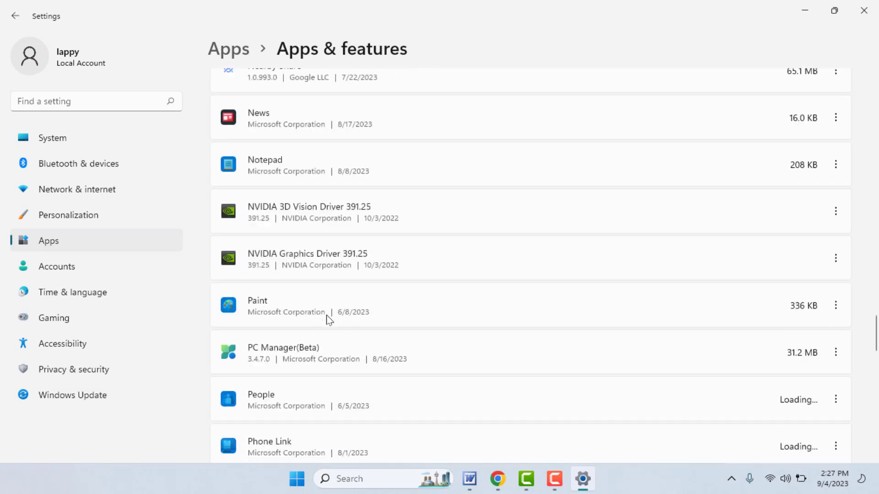
scroll(326, 314, down, 10)
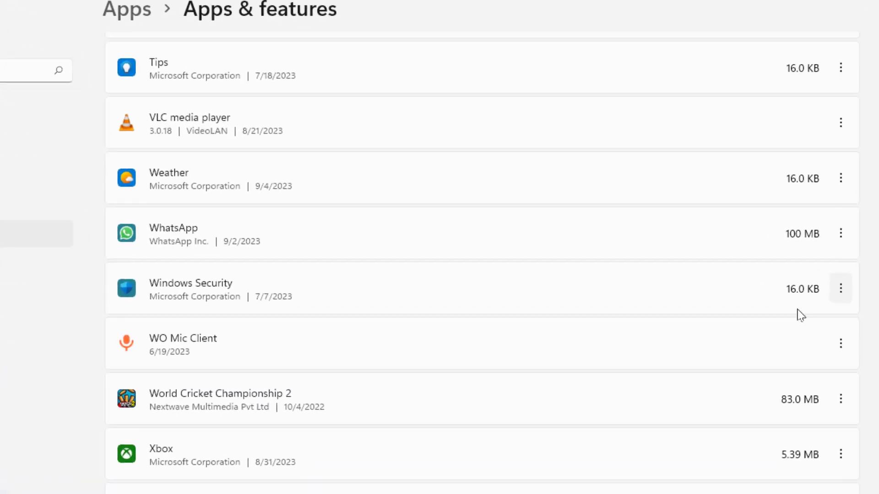
click(840, 298)
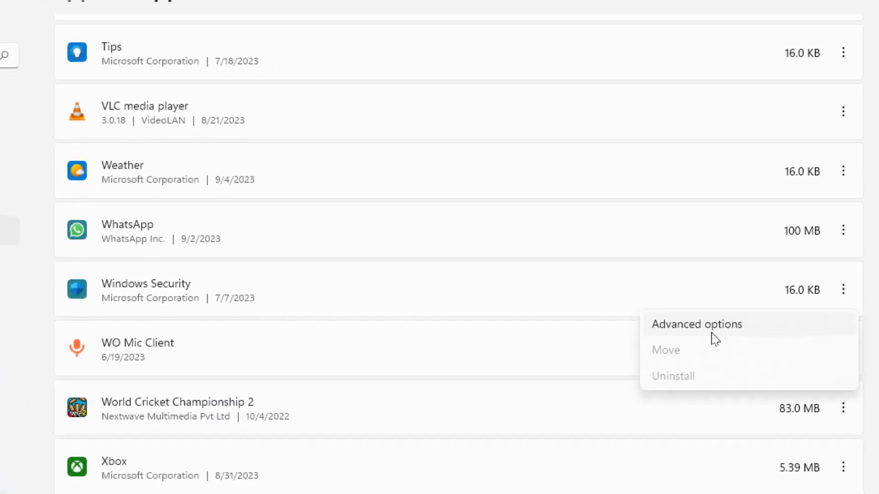
click(700, 326)
scroll(309, 294, down, 10)
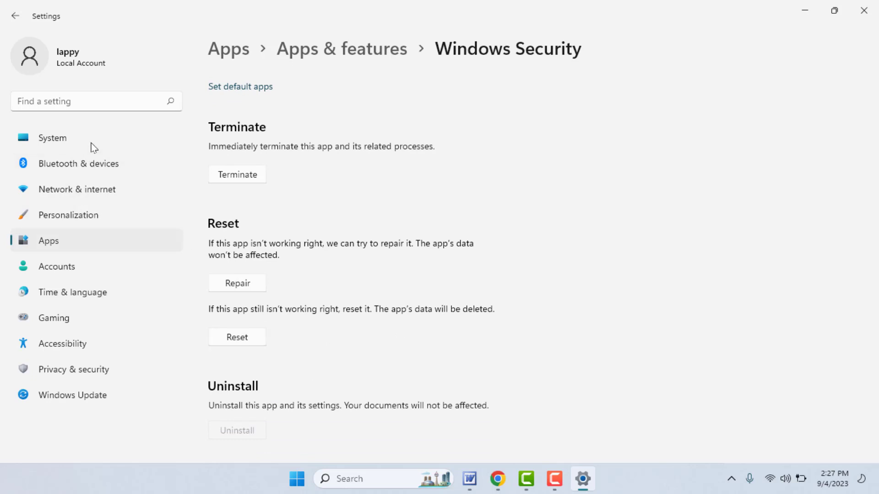
click(110, 396)
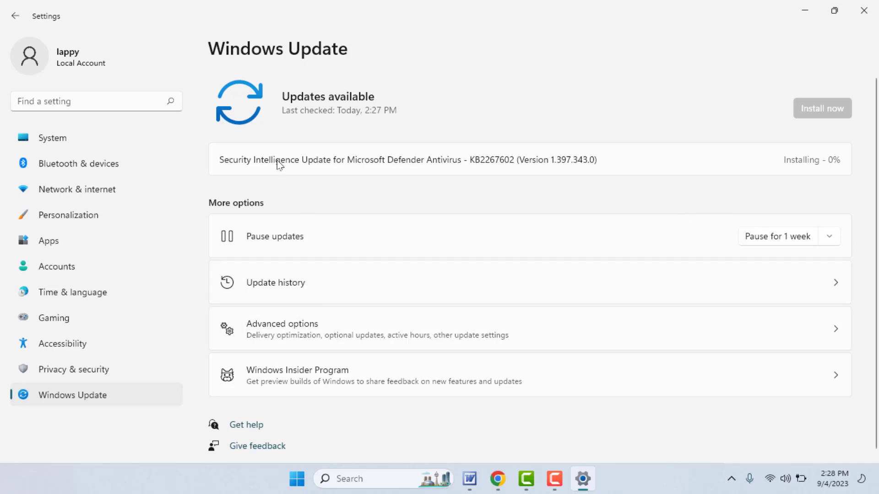
Run the Windows Update troubleshooter from System > Troubleshoot, check Windows Update, and close Settings.
click(134, 145)
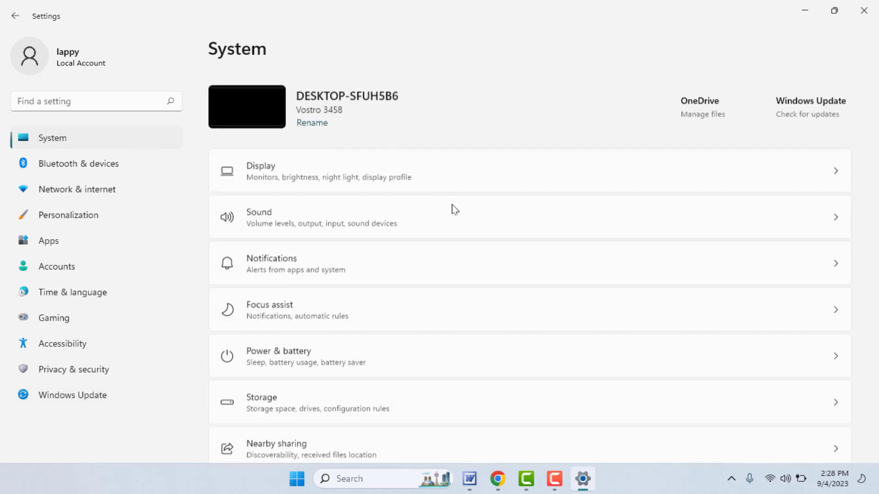
scroll(425, 280, down, 1)
scroll(424, 279, down, 4)
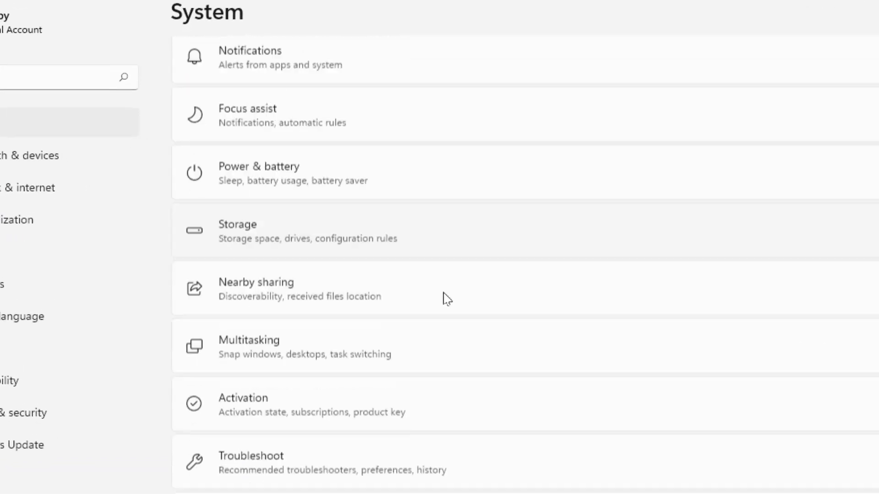
click(326, 385)
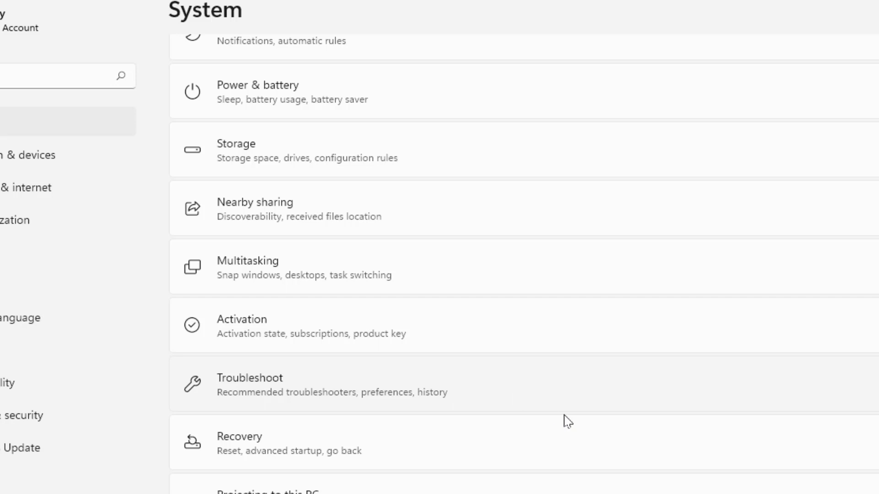
click(306, 282)
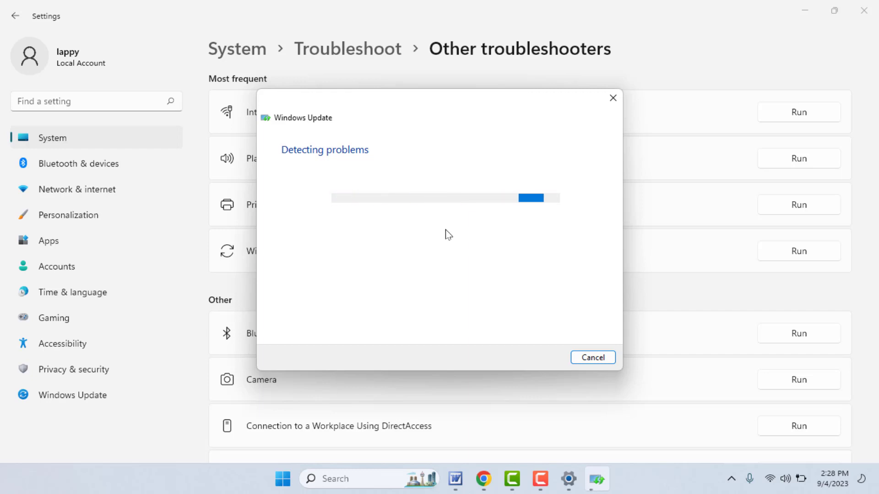
click(613, 98)
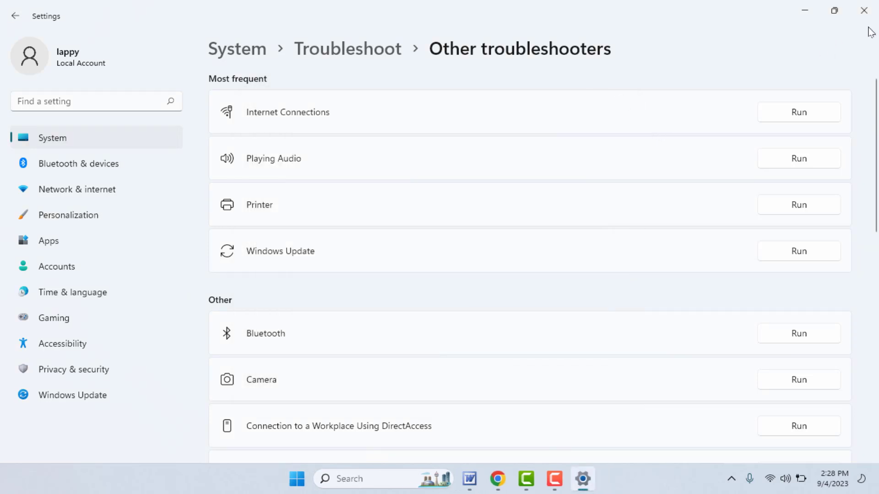
click(61, 396)
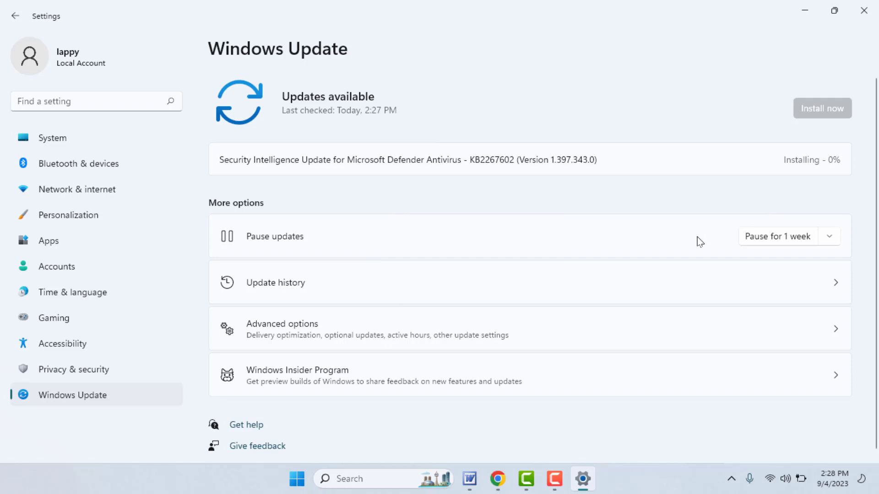
click(863, 10)
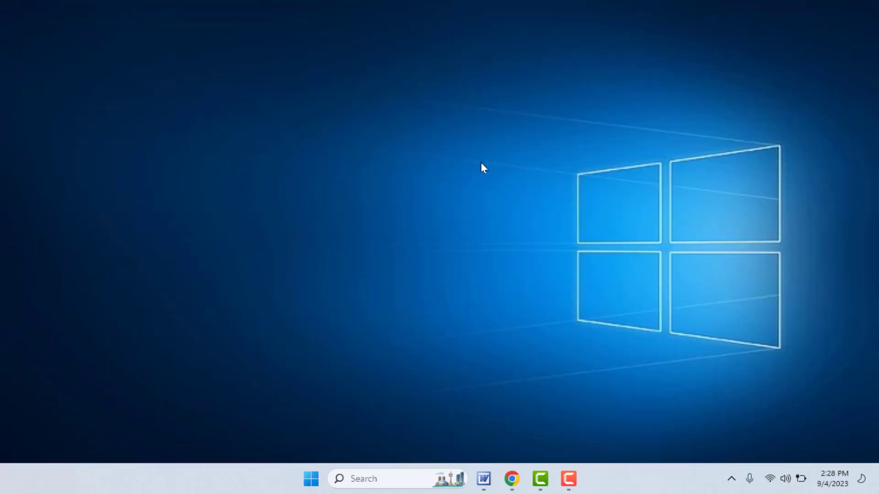
Search the Start menu for 'cm' and launch Command Prompt as administrator.
key(super)
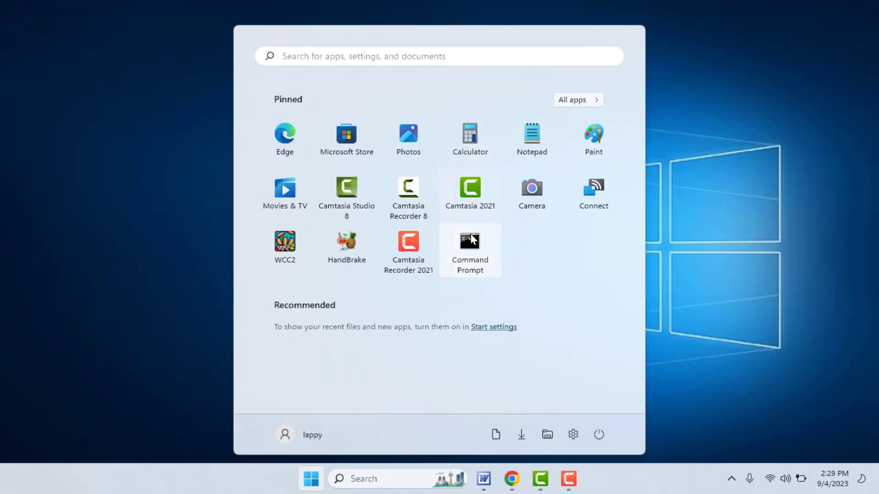
text(c)
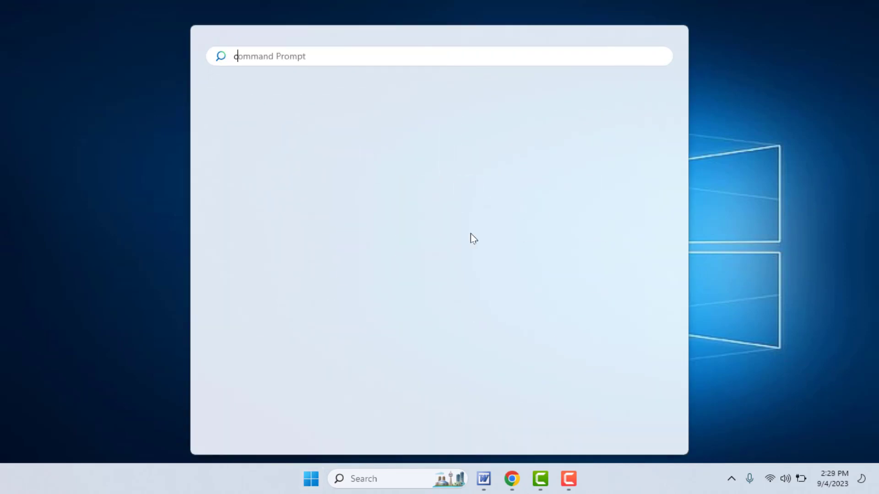
text(m)
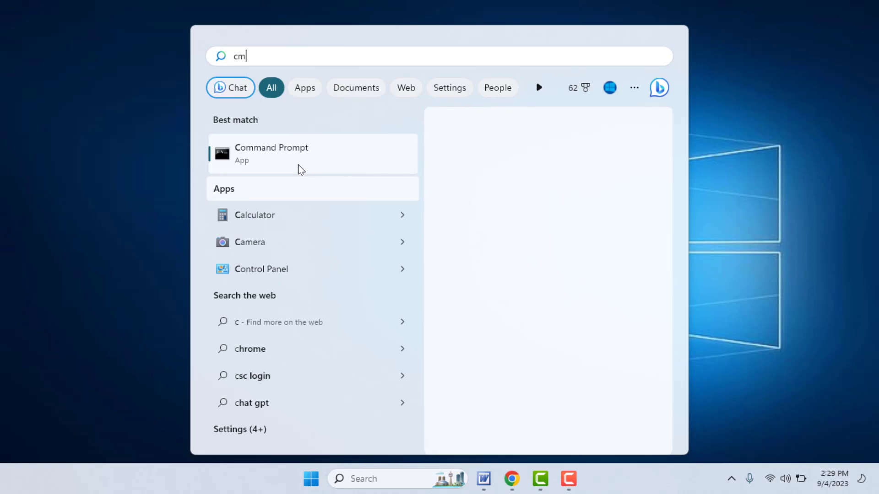
right_click(326, 176)
key(Escape)
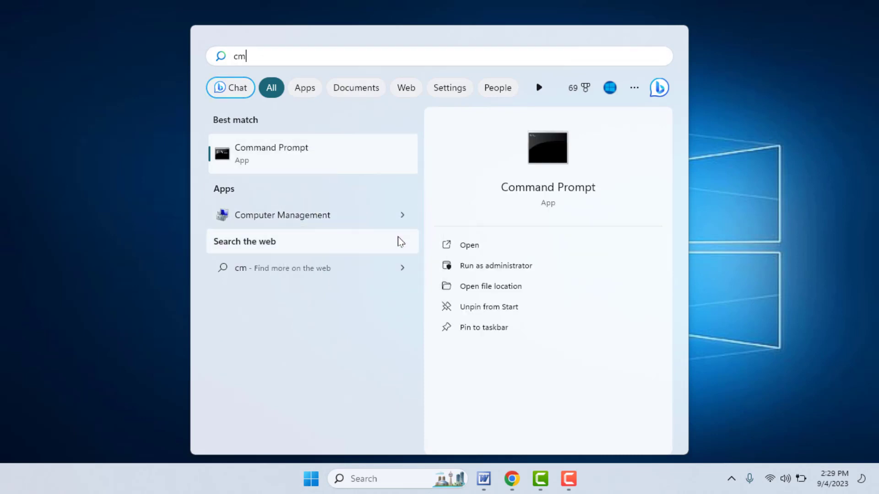
key(BackSpace)
key(BackSpace)
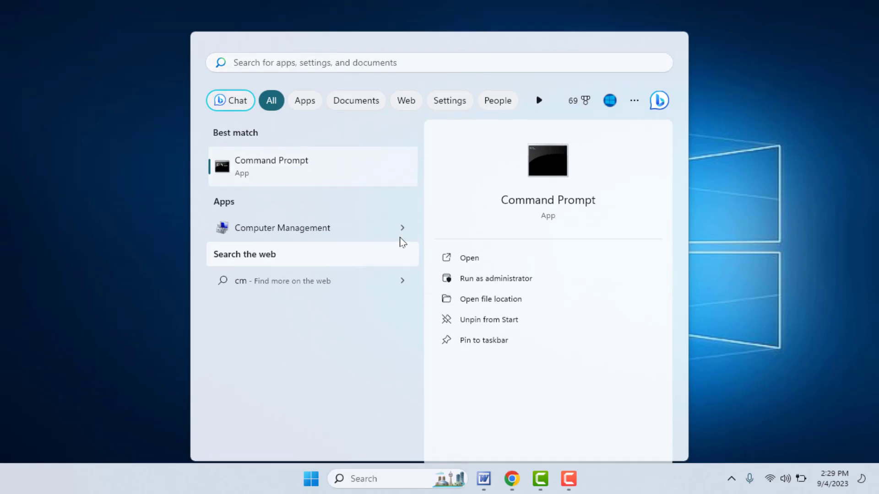
key(Escape)
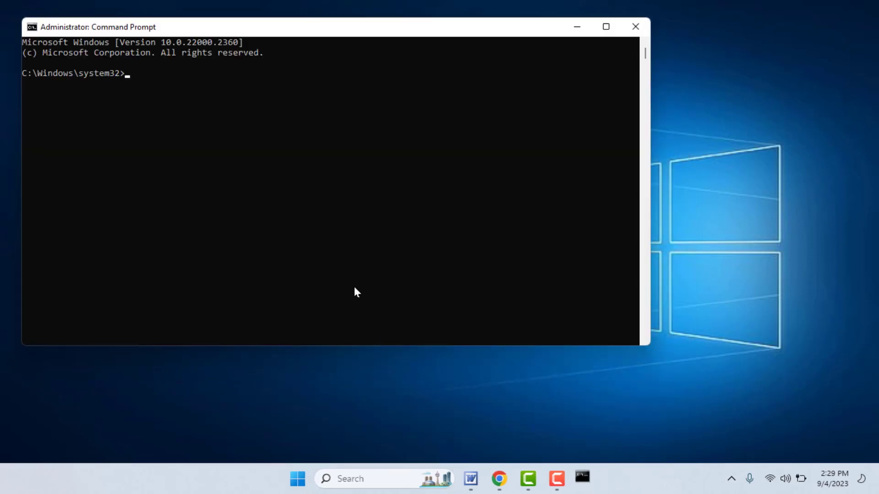
Enter and run SFC /scannow at the administrator Command Prompt, fixing a typo.
text(S)
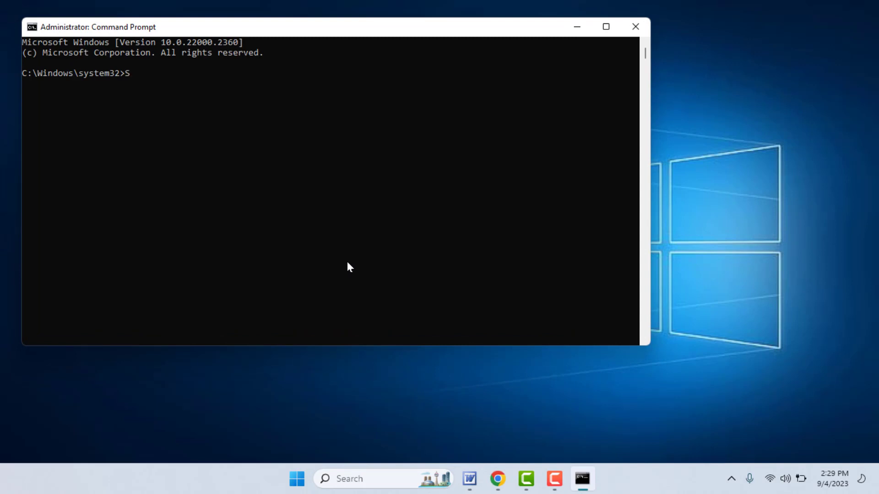
text(FC )
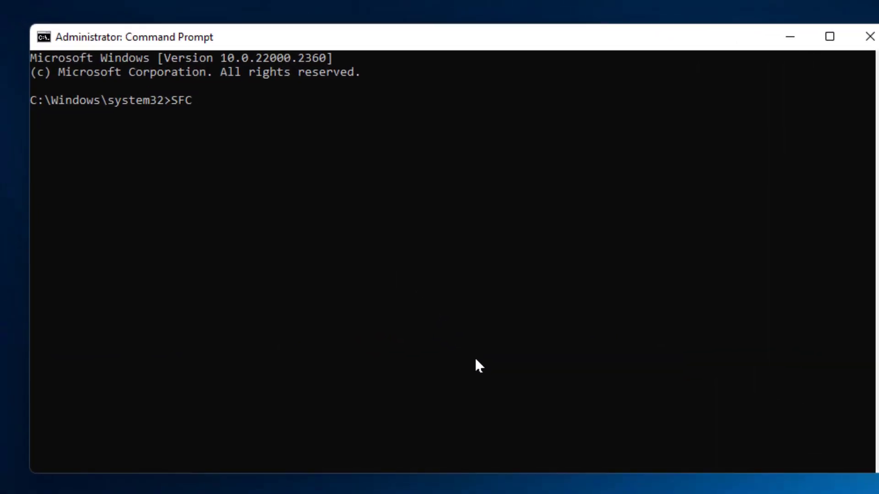
text(/scannow)
key(Return)
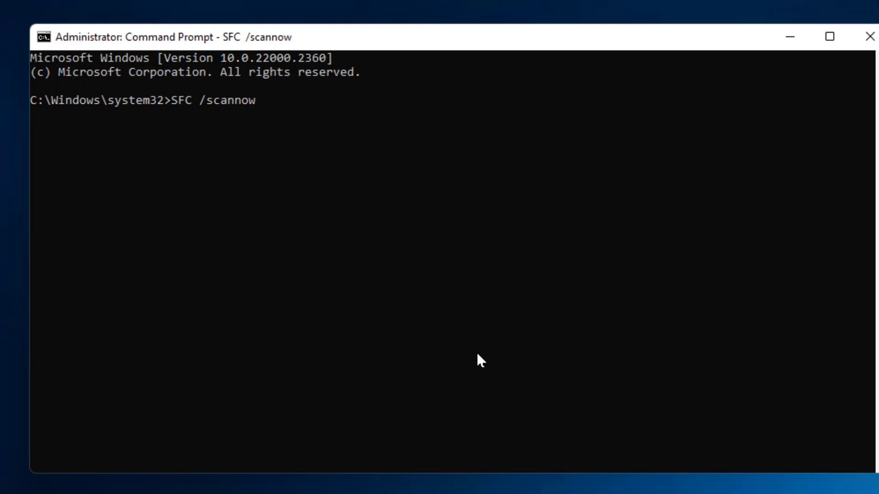